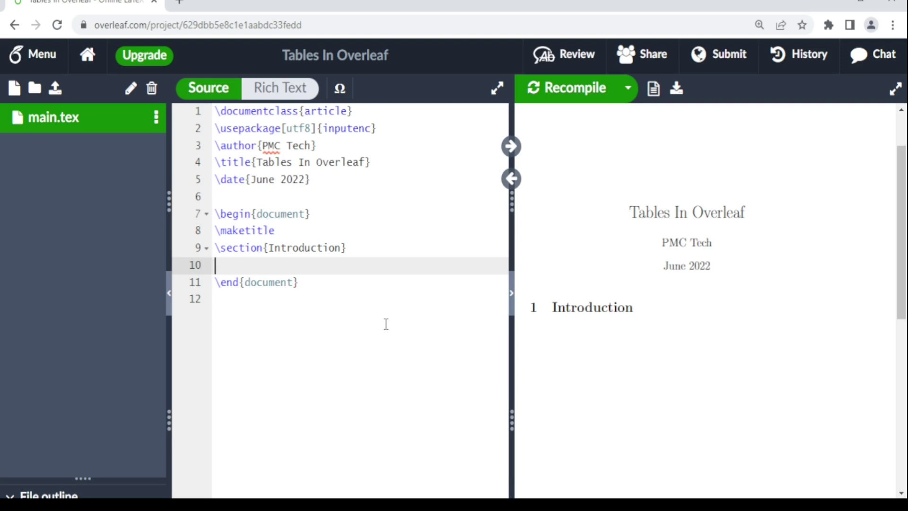
- Insert the table/tabular template on line 10 by accepting the \begin{ta autocompletion
type("\\begin{ta")
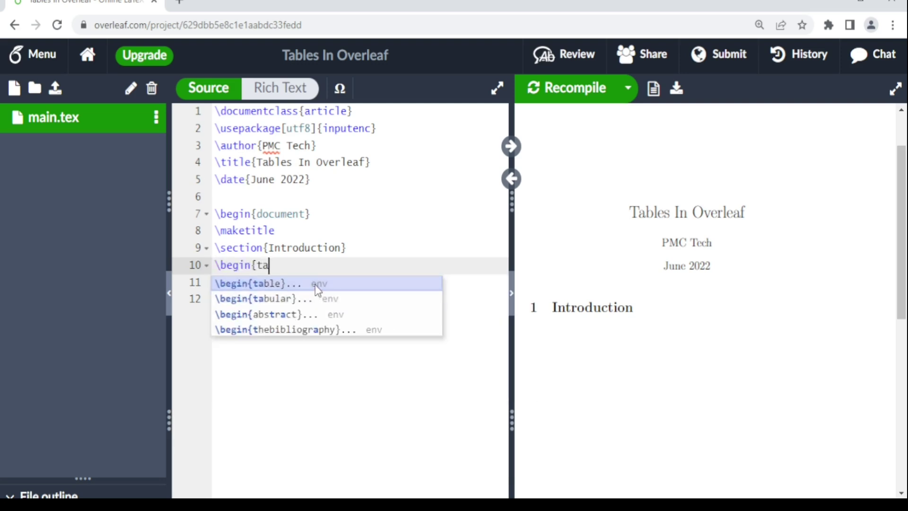
key("Return")
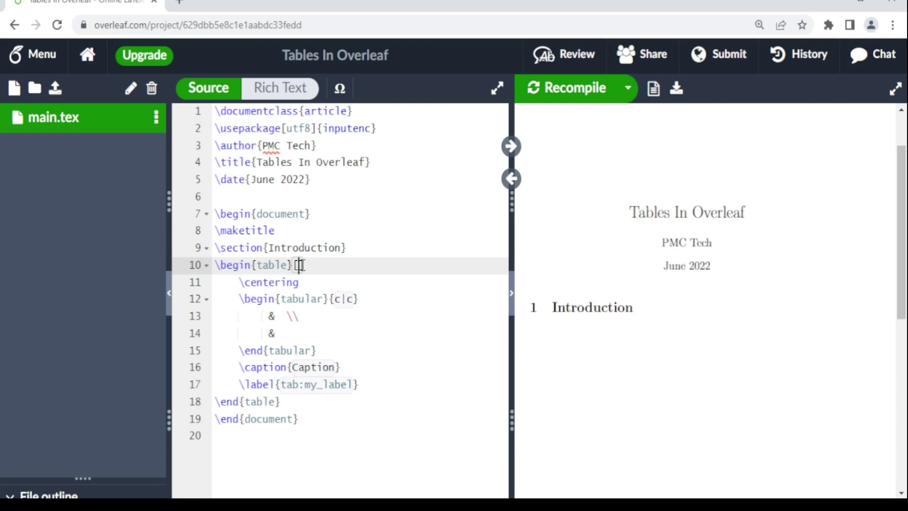
- Set the table placement to [h] and the column spec to {|c|c|c|}, then recompile
type("h")
left_click(304, 286)
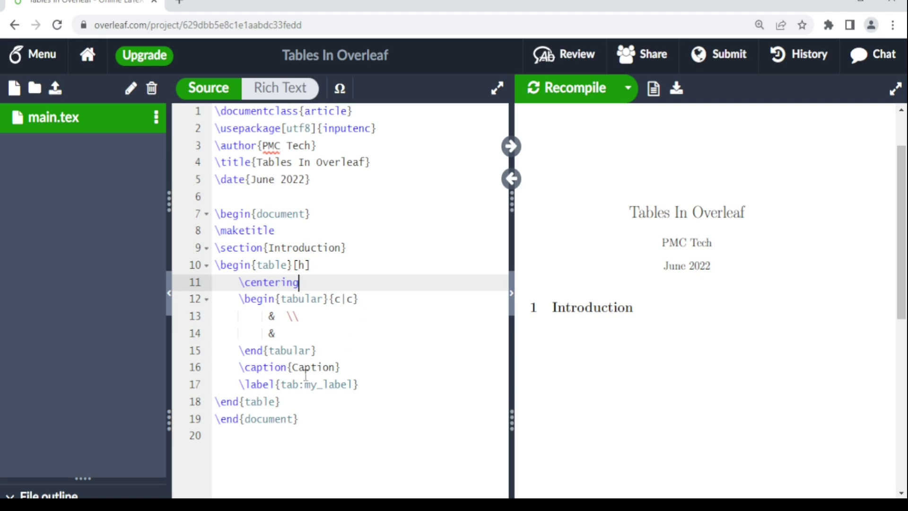
left_click(336, 299)
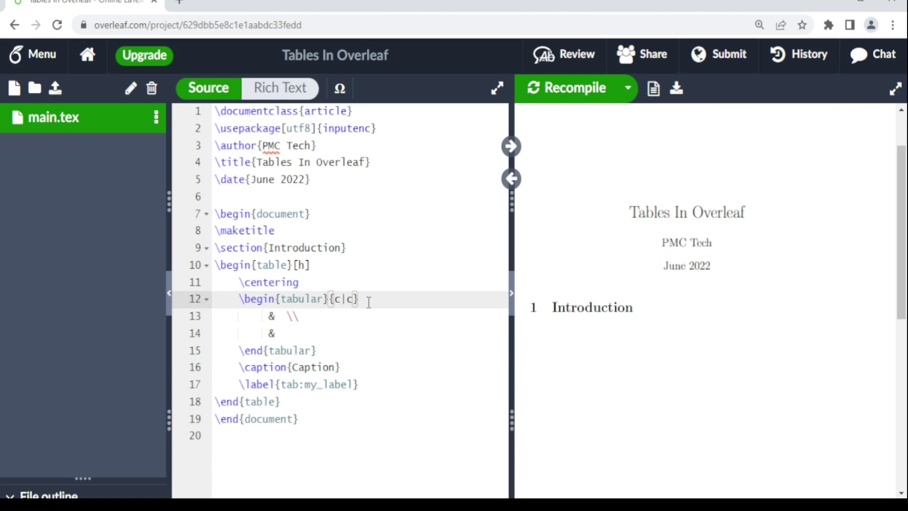
type("|")
left_click(347, 299)
left_click(361, 299)
type("|c|c|")
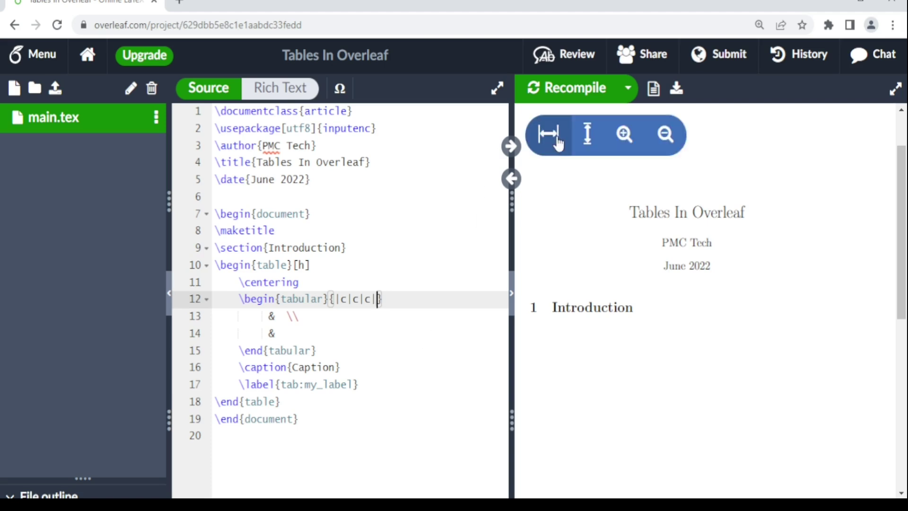
left_click(567, 94)
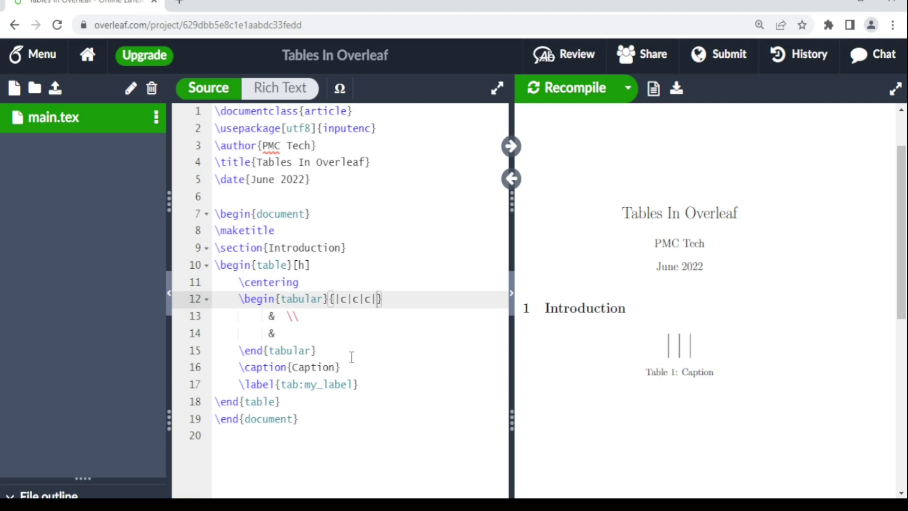
left_click(264, 316)
- Fill the header row with SNo & Parameters & Values and recompile
type("SNo")
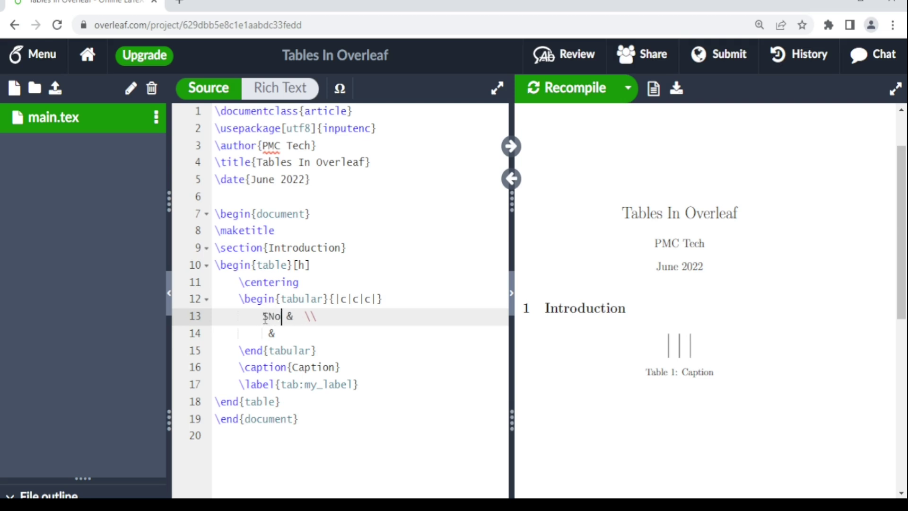
left_click(293, 316)
type("Parametr")
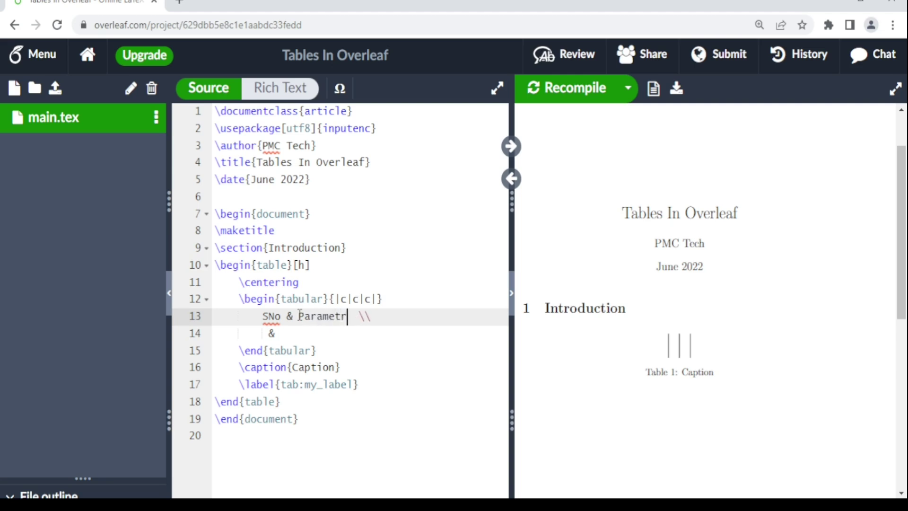
key("BackSpace")
type("ers & Values")
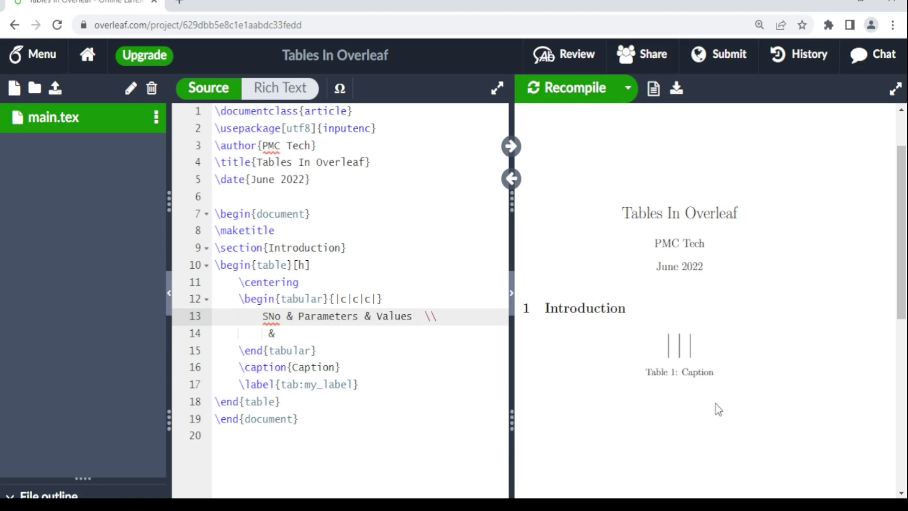
left_click(558, 88)
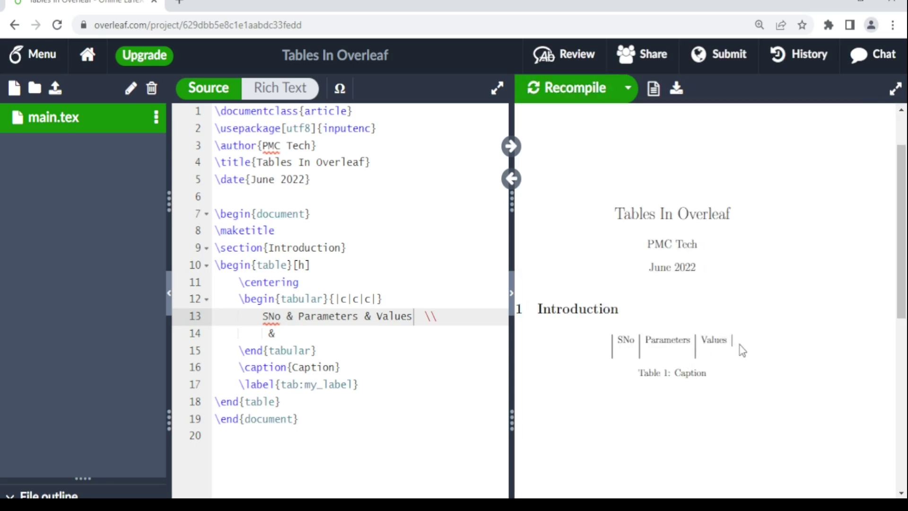
left_click(270, 334)
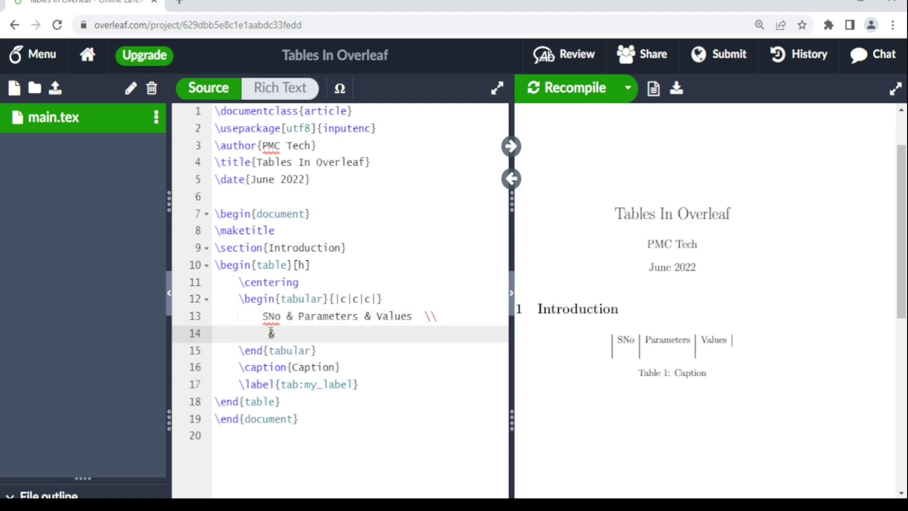
- Add the row 1 & Nominal Voltage & 400V and recompile
type("1")
key("Right")
type("Nominal Voltage")
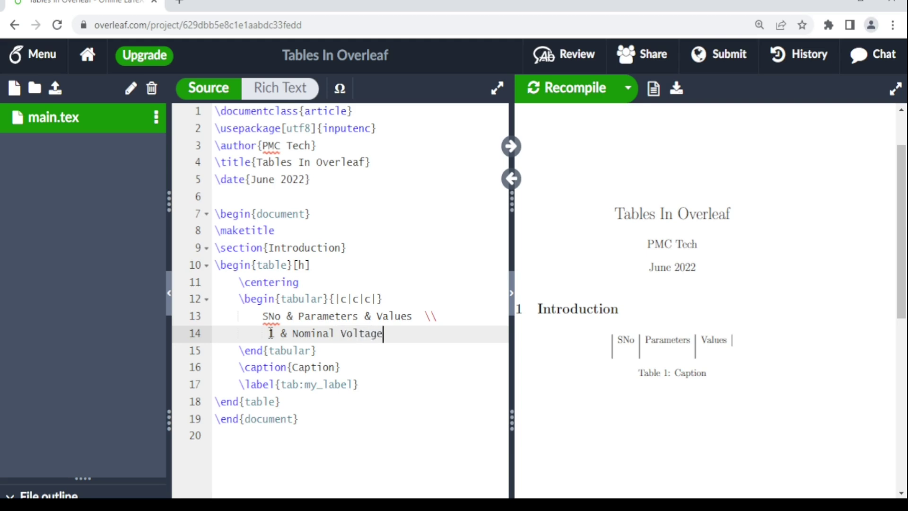
type(" & 400V\\\\")
left_click(568, 88)
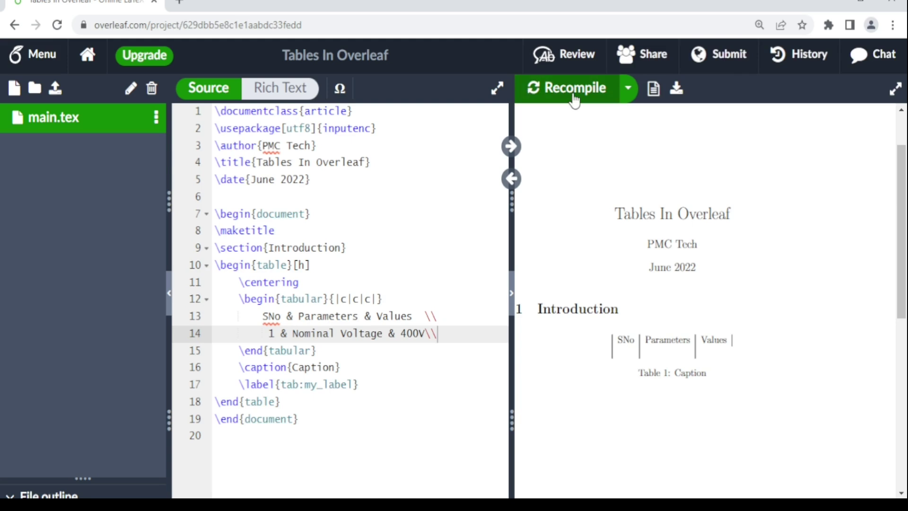
- Add the row 2 & frequency & 50Hz below it and recompile
key("Return")
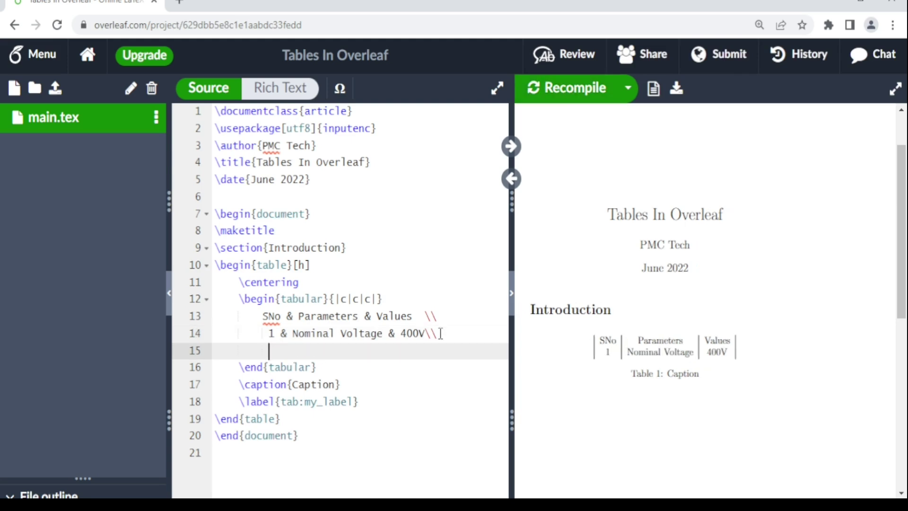
type("2 & frequency ")
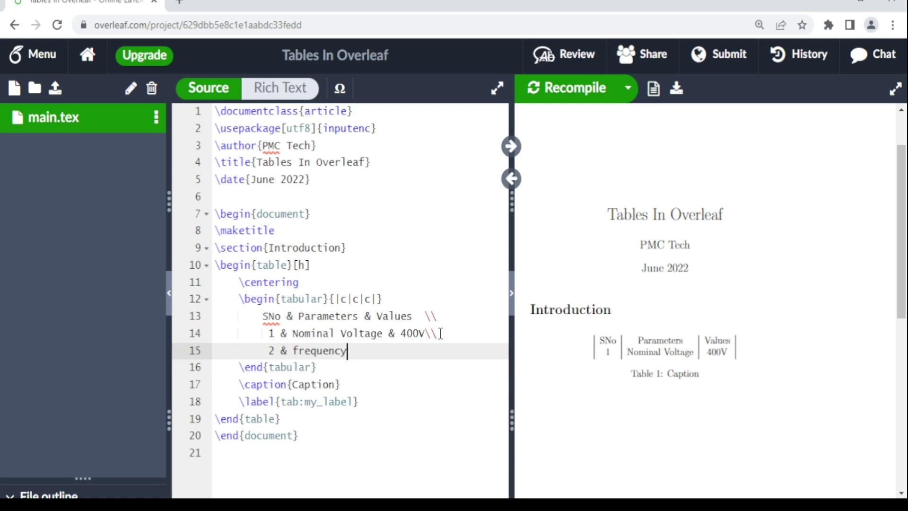
type("& ")
type("50Hz \\\\")
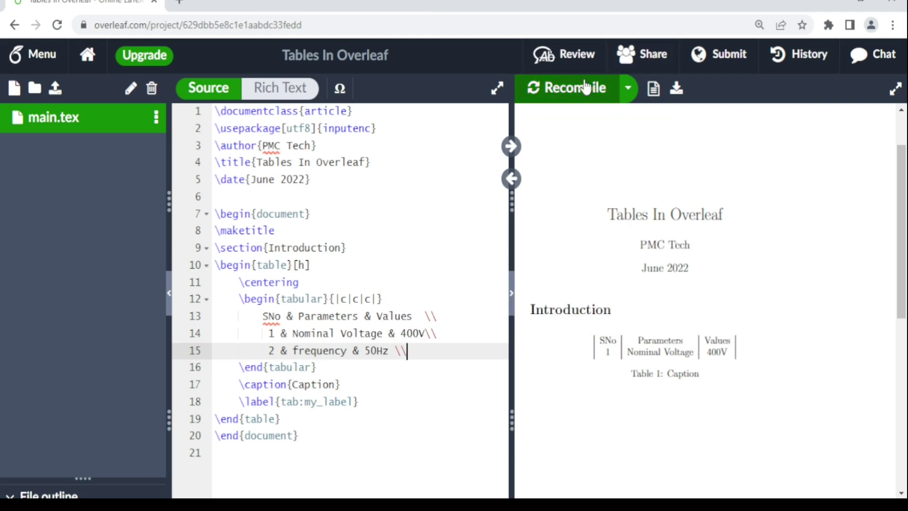
left_click(582, 87)
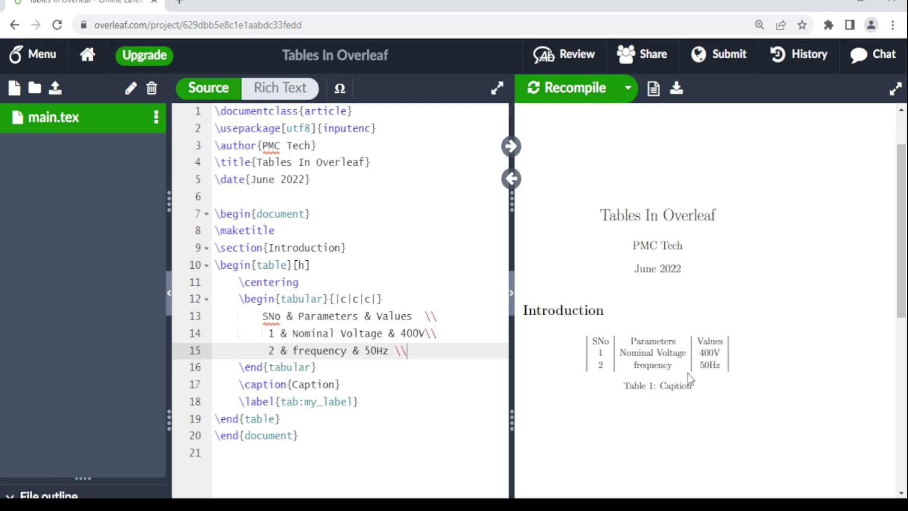
left_click(435, 315)
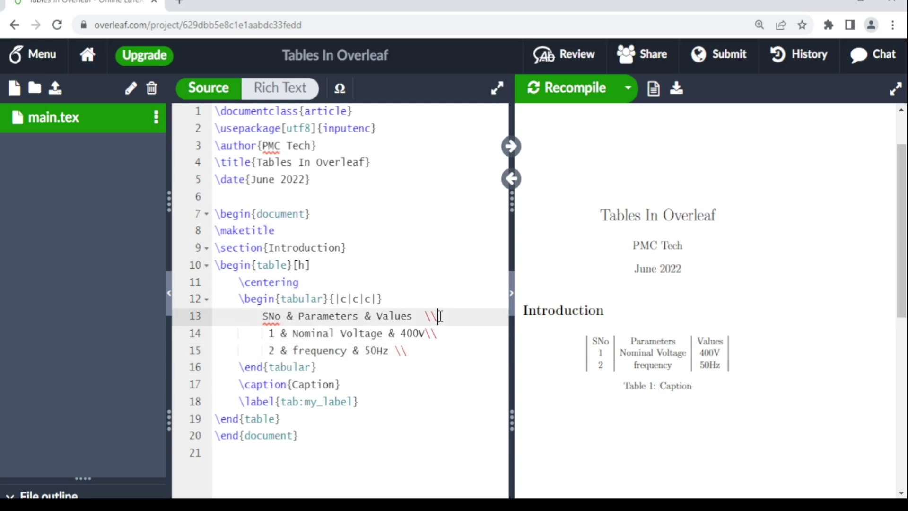
- Add \hline rules above and below the header row
left_click(388, 300)
key("Return")
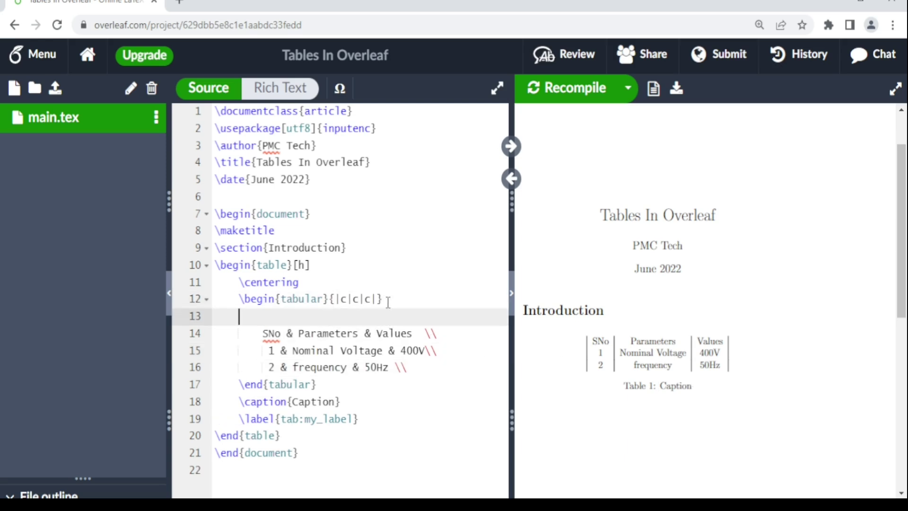
type("\\hline")
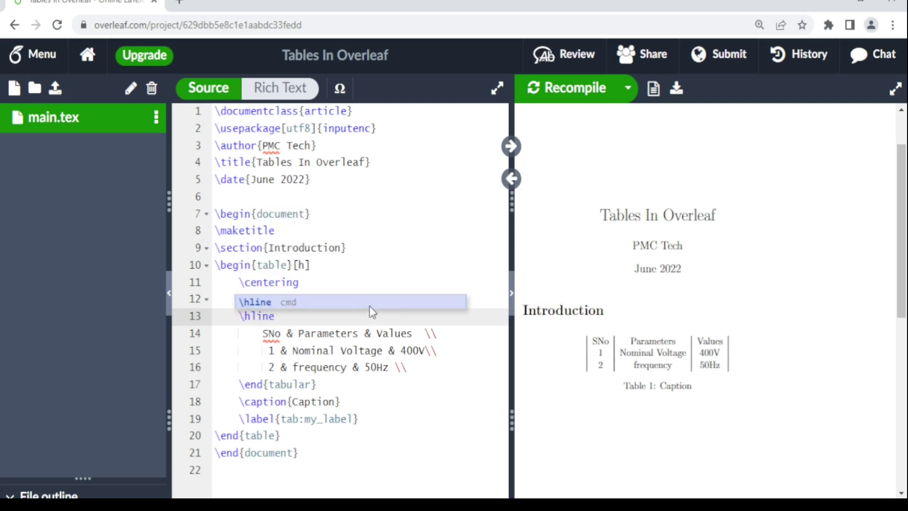
left_click(367, 303)
mouse_move(553, 127)
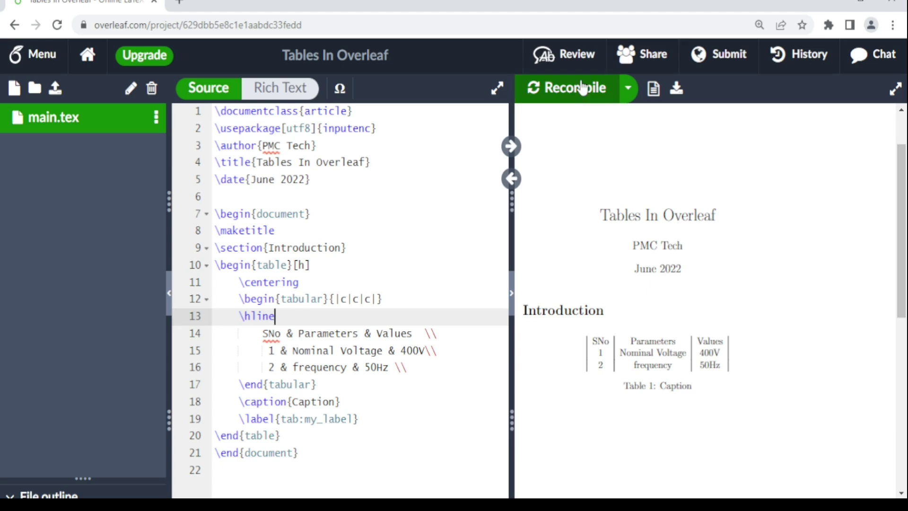
left_click(445, 339)
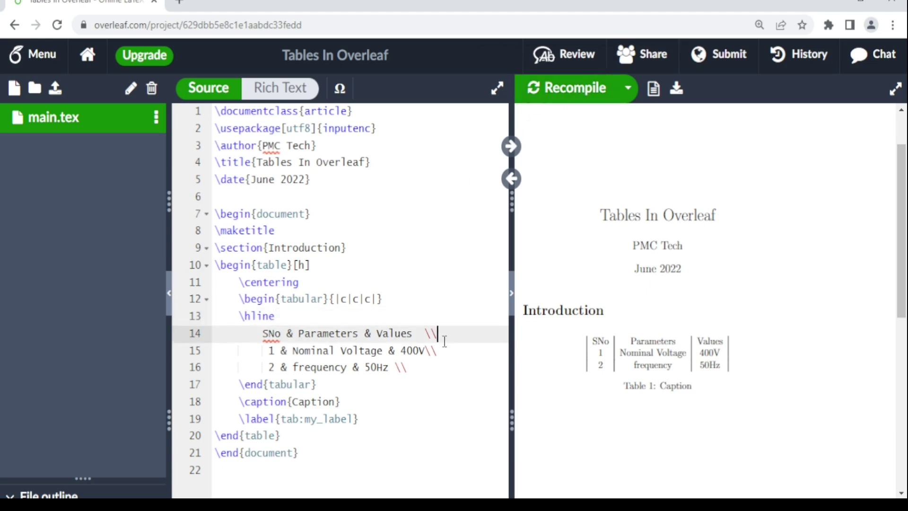
key("Return")
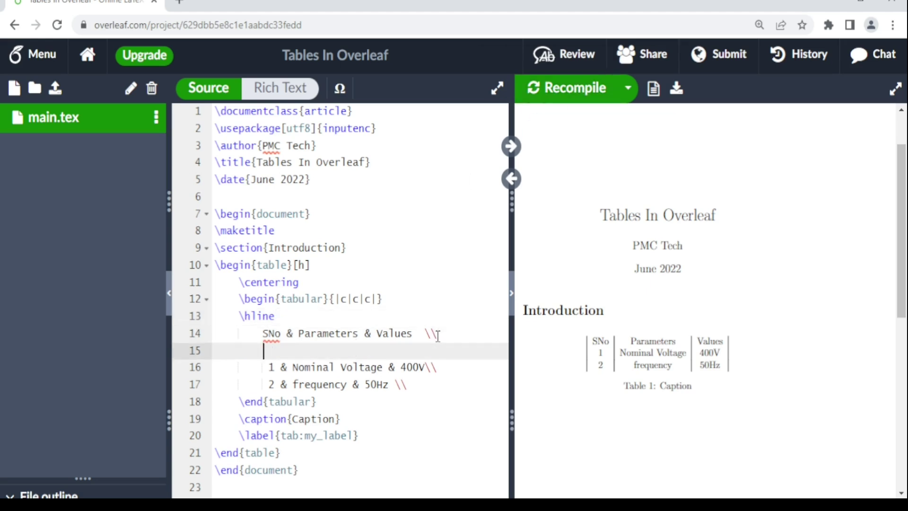
type("\\")
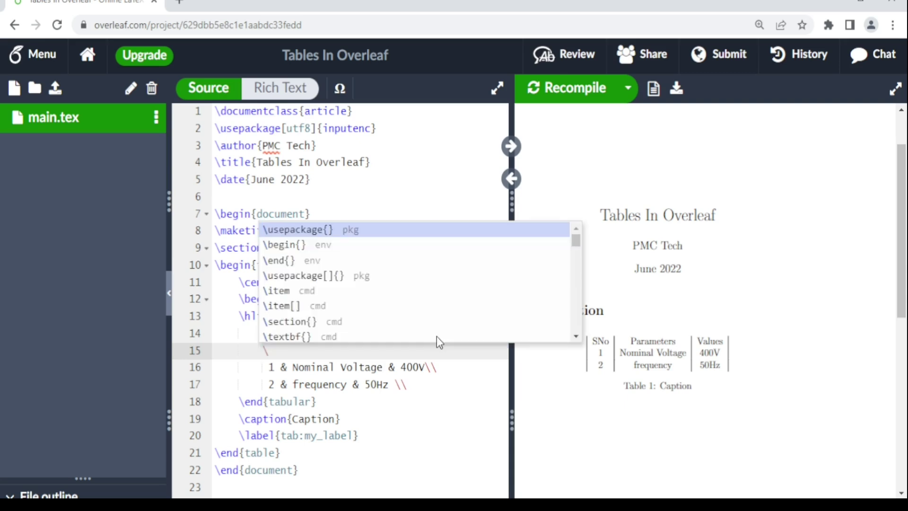
type("hline")
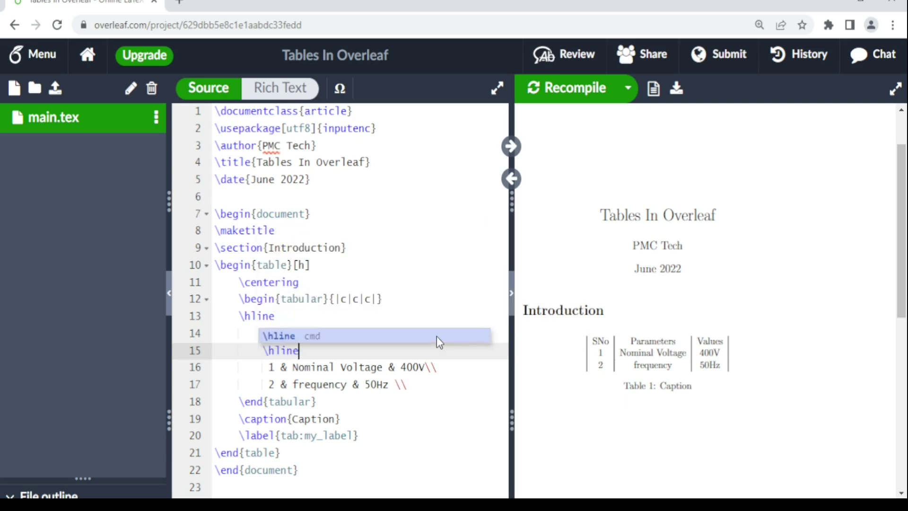
- Add \hline after each of the two data rows and recompile
left_click(448, 373)
key("Return")
type("\\")
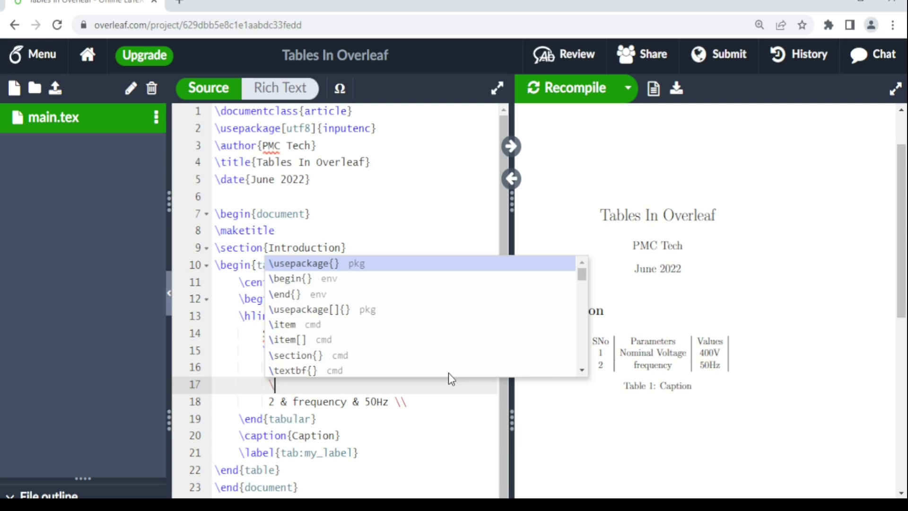
type("li")
key("BackSpace")
key("BackSpace")
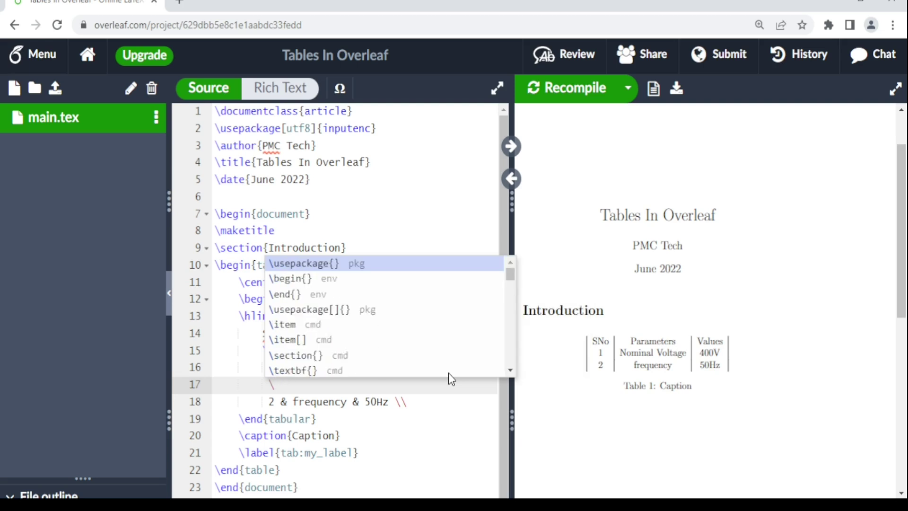
type("hline")
left_click(418, 398)
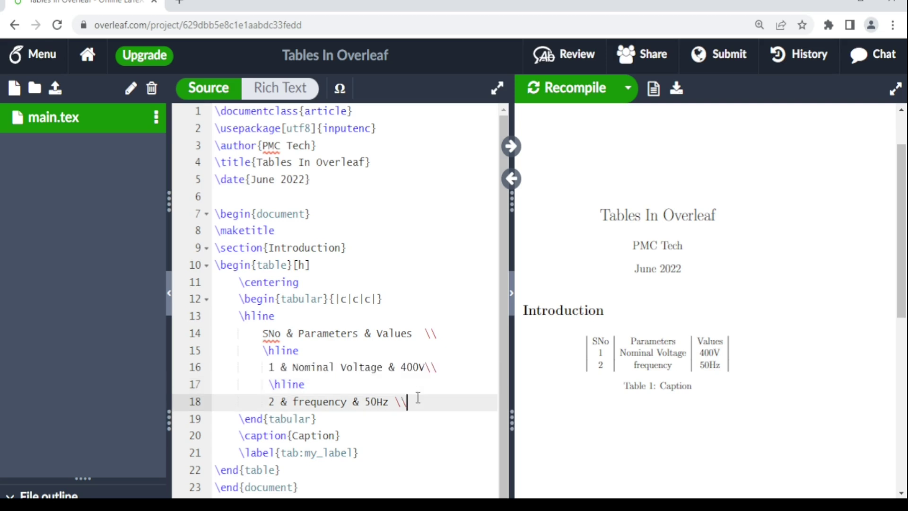
key("Return")
type("\\")
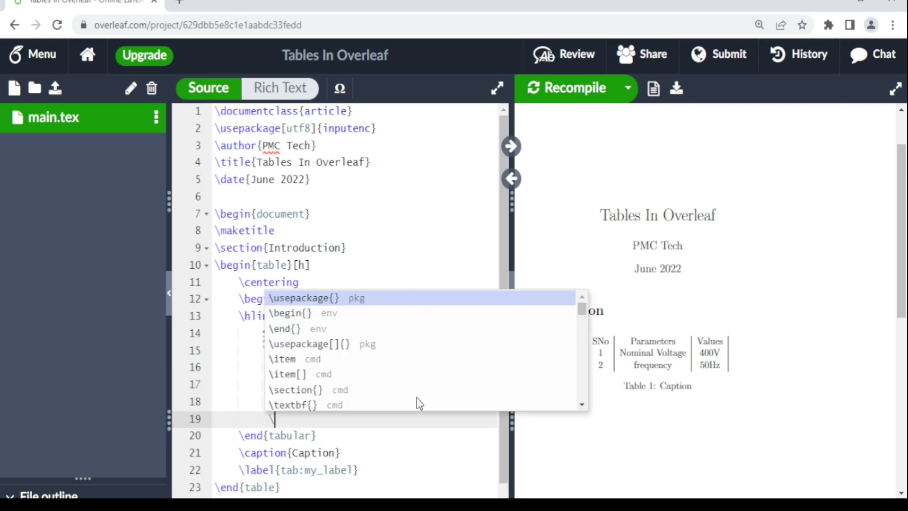
type("hline")
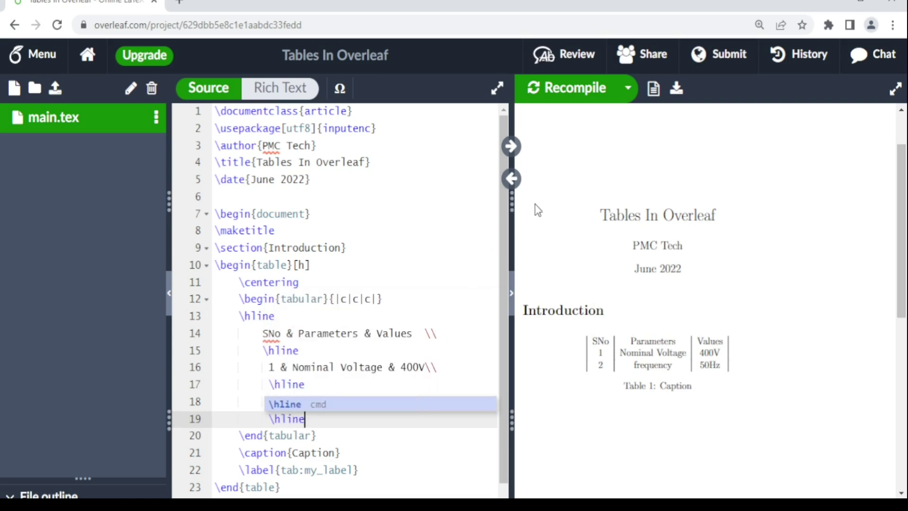
left_click(560, 89)
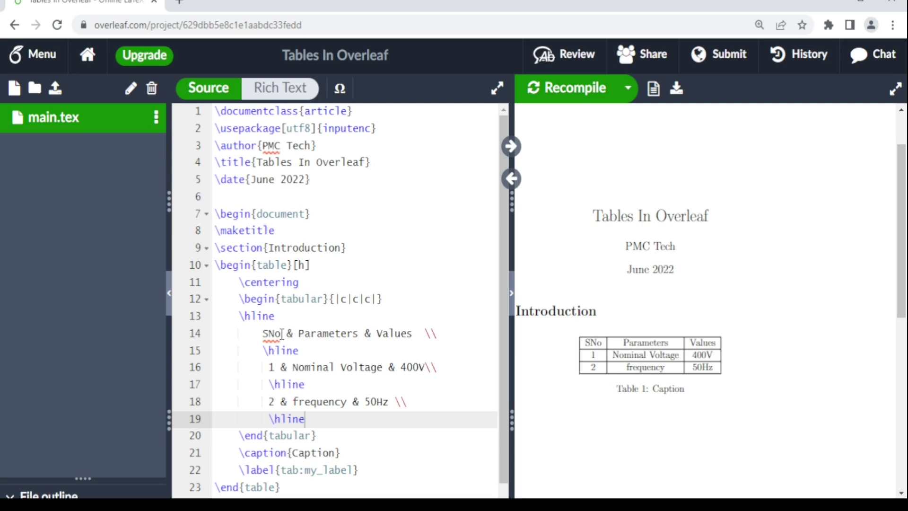
- Wrap SNo, Parameters and Values in \textbf with Ctrl+B and recompile
left_click_drag(281, 334, 264, 337)
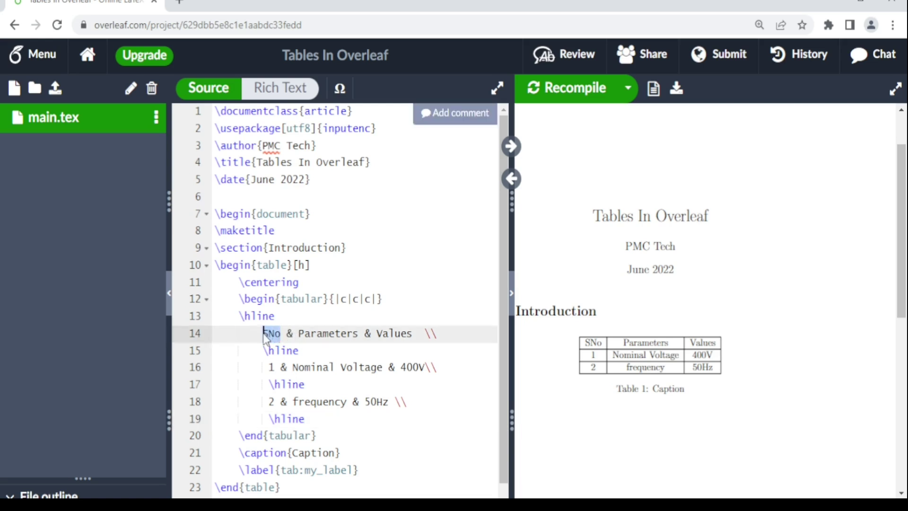
key("ctrl+b")
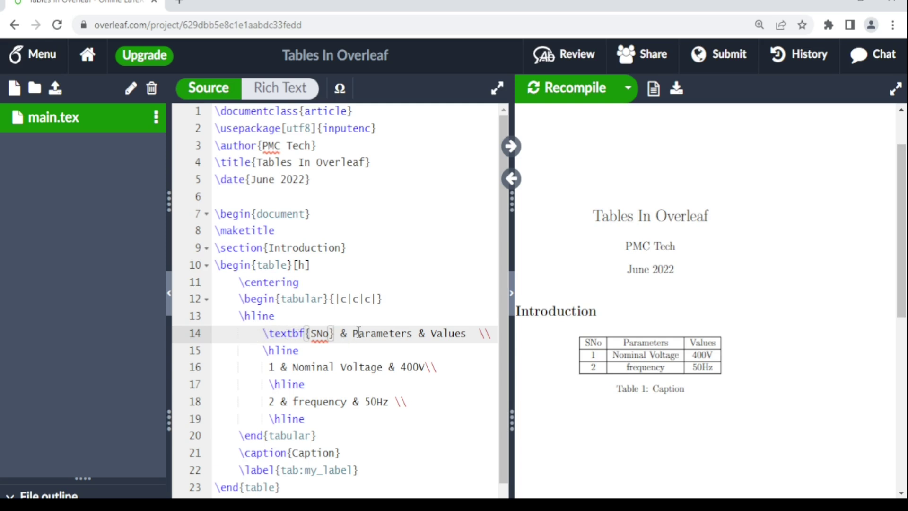
left_click_drag(414, 334, 356, 337)
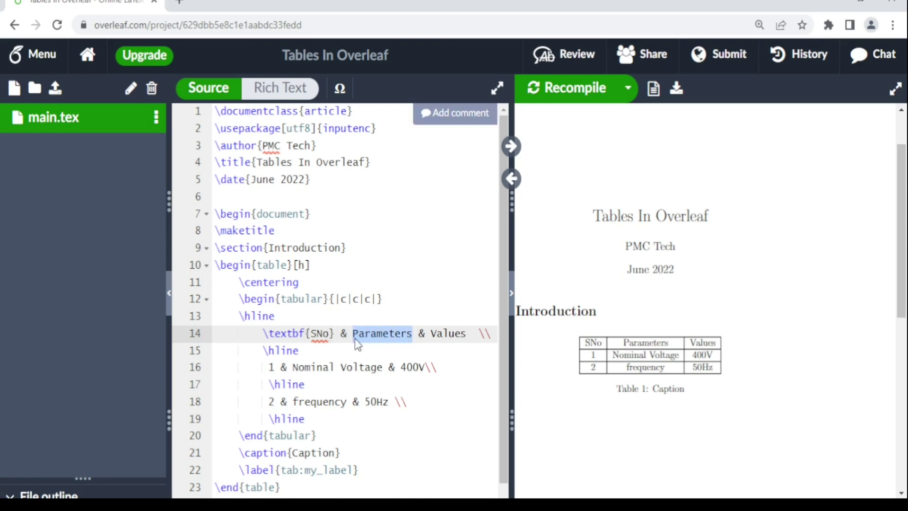
key("ctrl+b")
left_click_drag(303, 352, 264, 352)
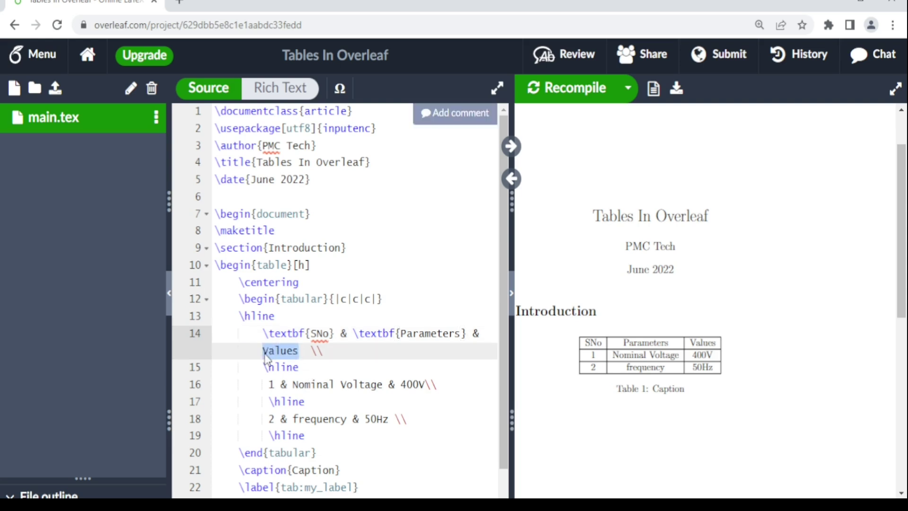
key("ctrl+b")
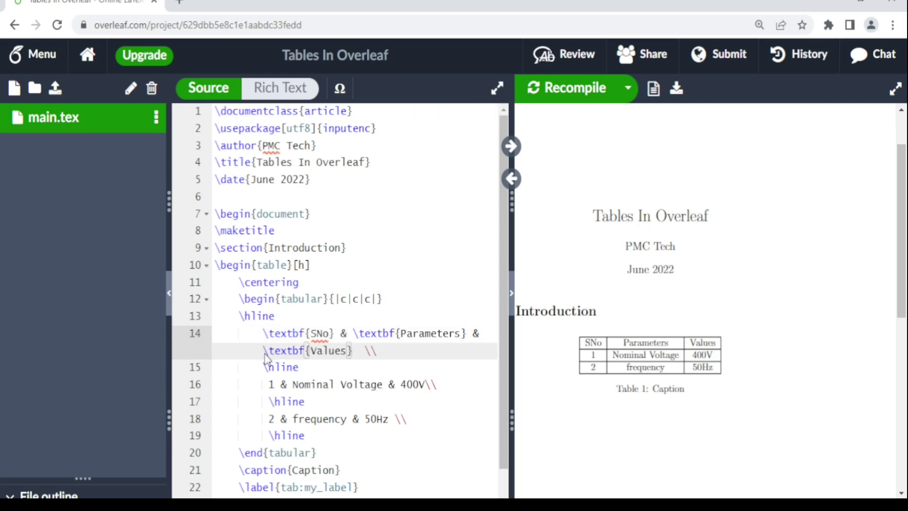
left_click(577, 97)
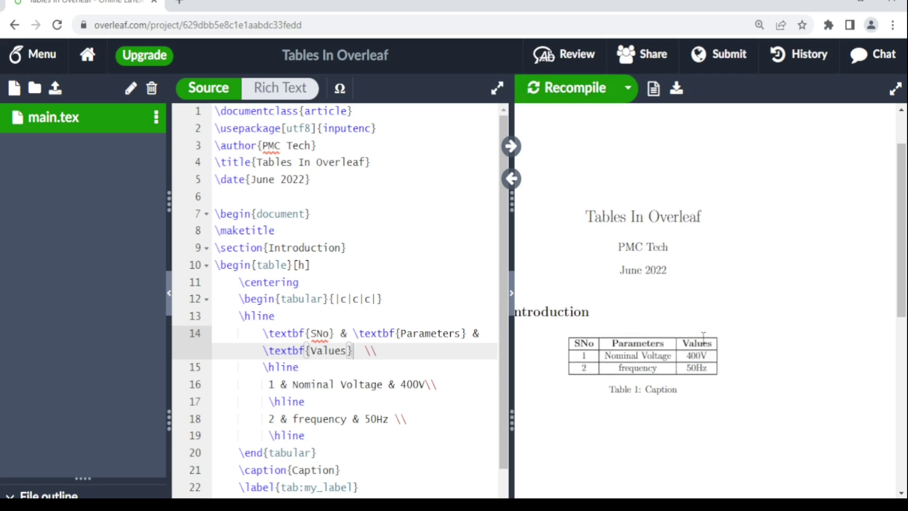
scroll(702, 338, "down", 1)
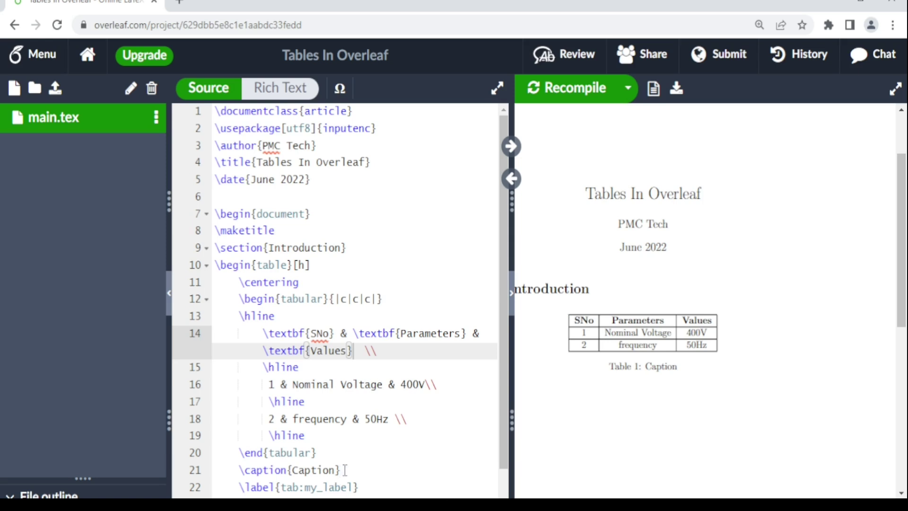
- Move the \caption{Caption} line to just after \begin{table}[h] and recompile
left_click_drag(345, 469, 228, 470)
key("ctrl+c")
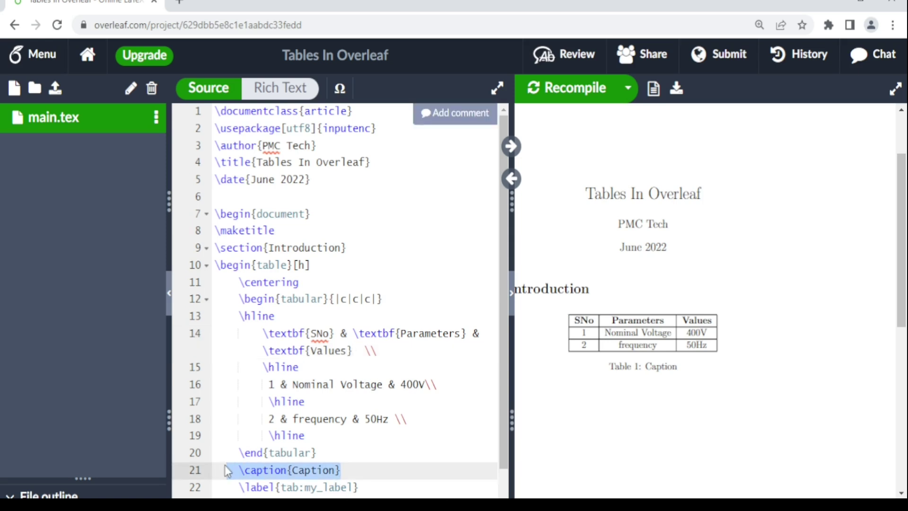
key("BackSpace")
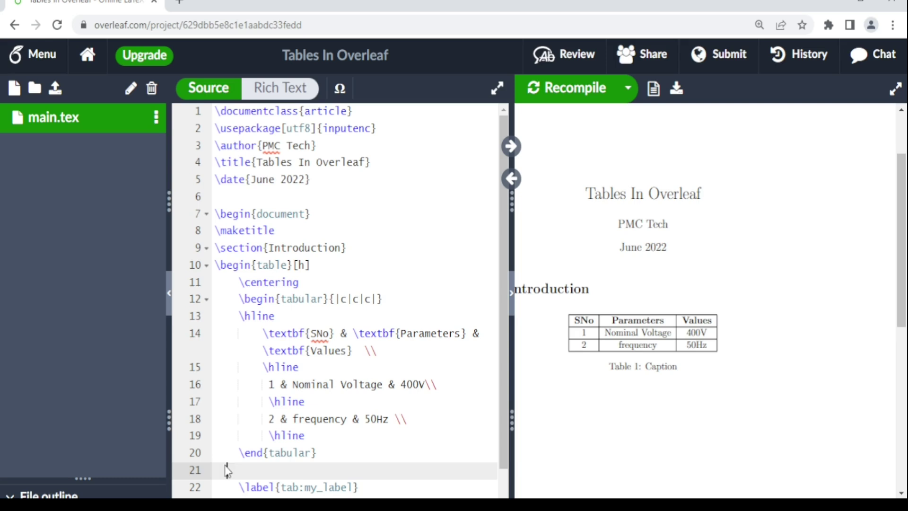
left_click(316, 267)
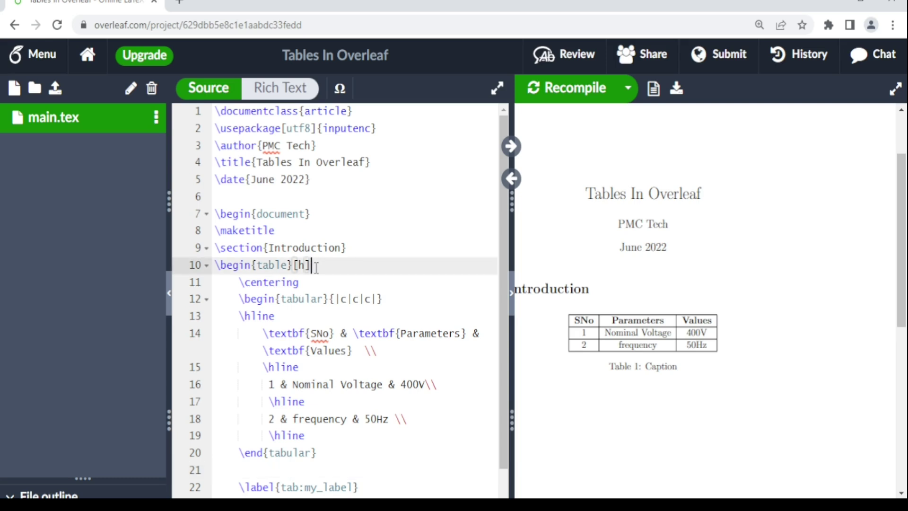
key("Return")
key("ctrl+v")
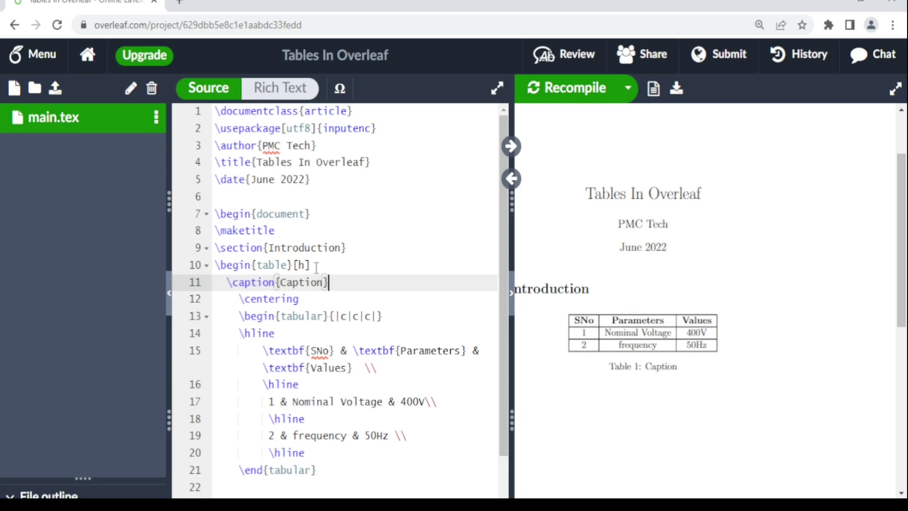
left_click(559, 90)
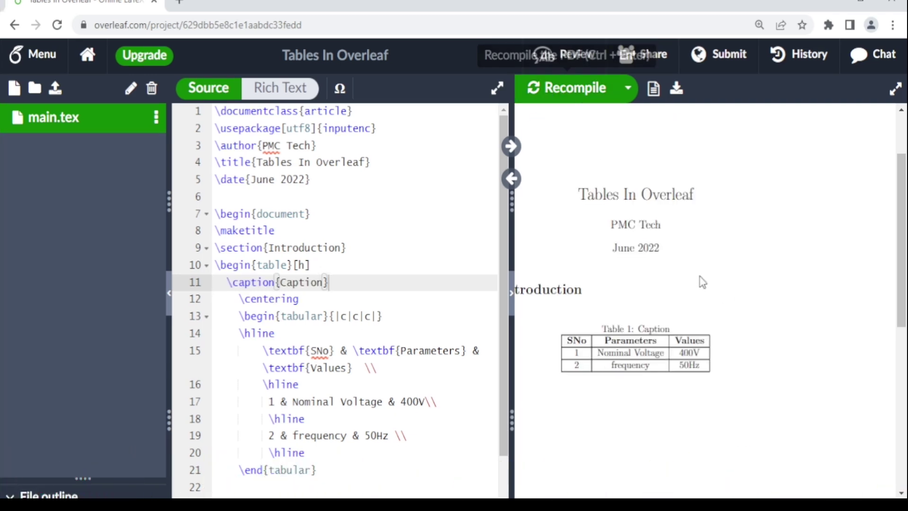
left_click(426, 402)
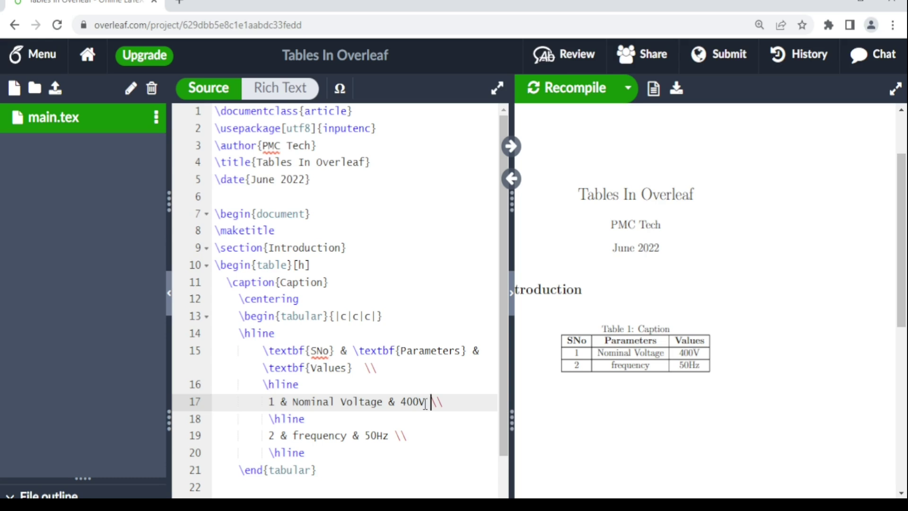
- Append 'This is a very long colomn that needs to be terminated' after 400V and recompile
type("This is")
type(" a very long co")
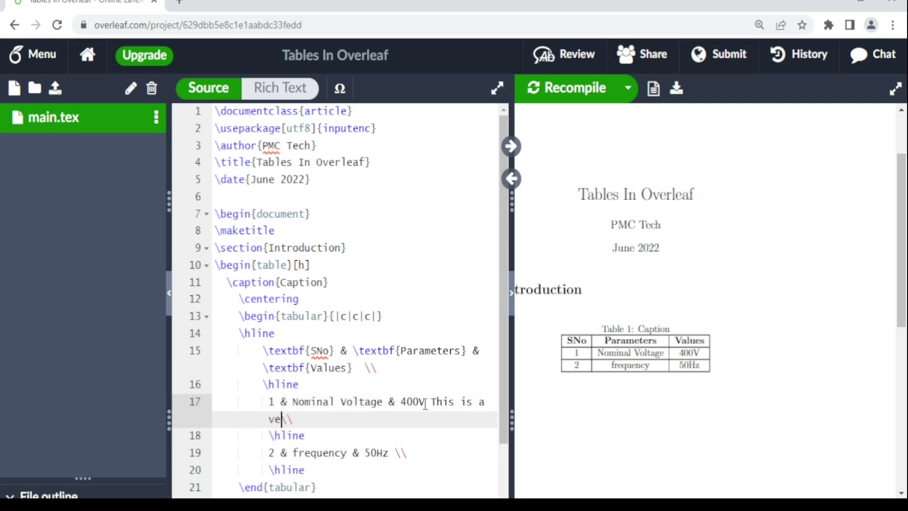
type("lomn that ne")
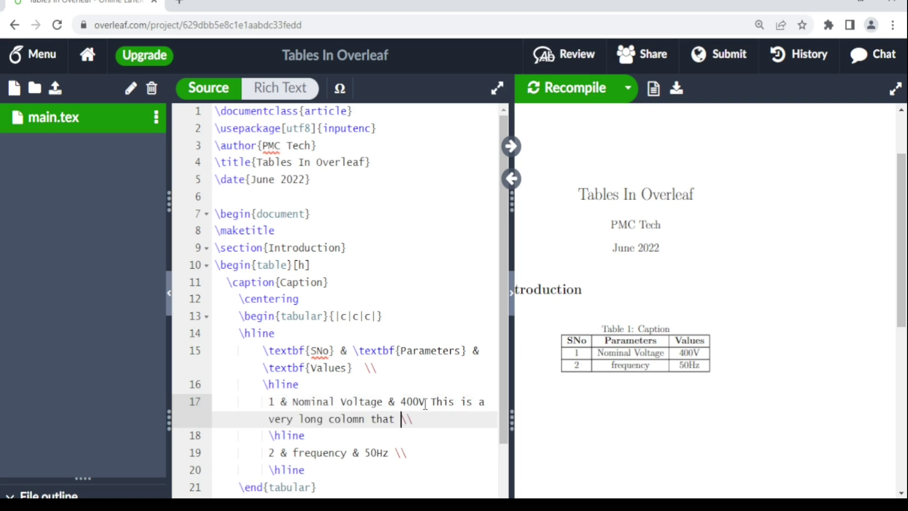
type("eds to be terminated")
left_click(583, 96)
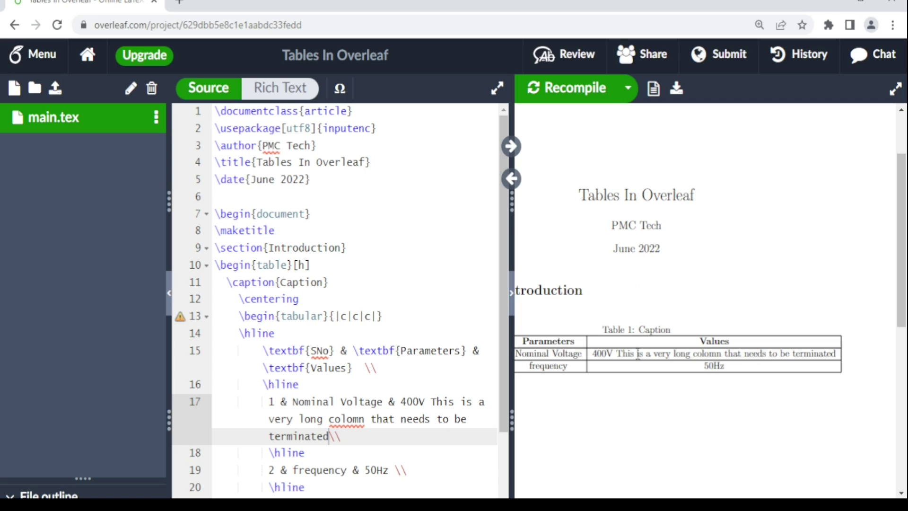
- Change the last column's 'c' to p{4cm} and recompile
left_click(371, 317)
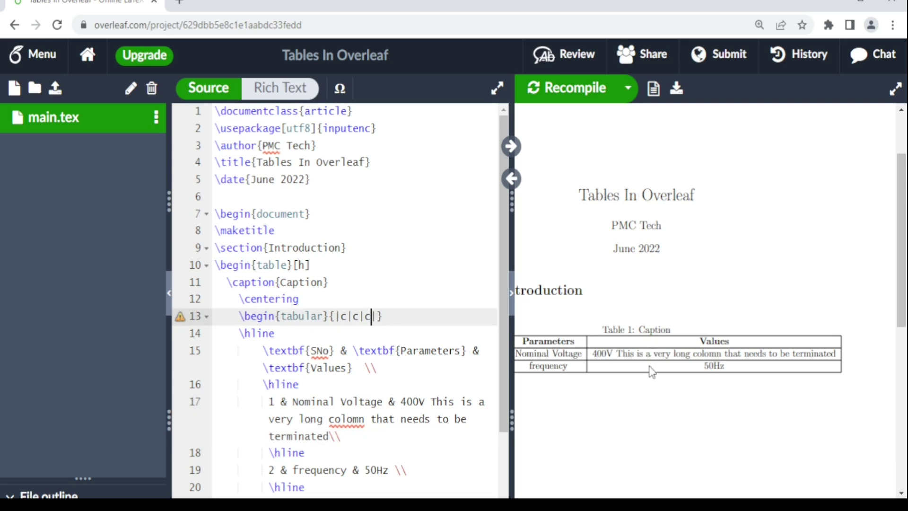
double_click(366, 316)
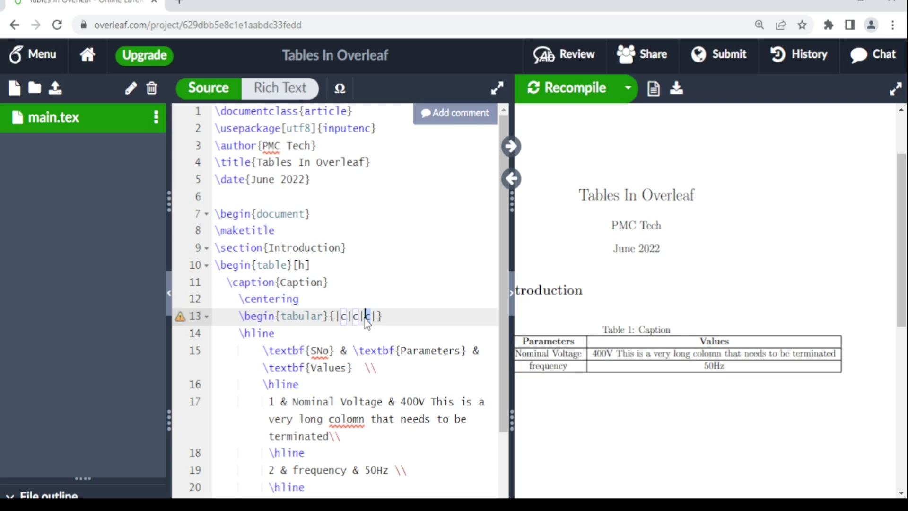
type("p{")
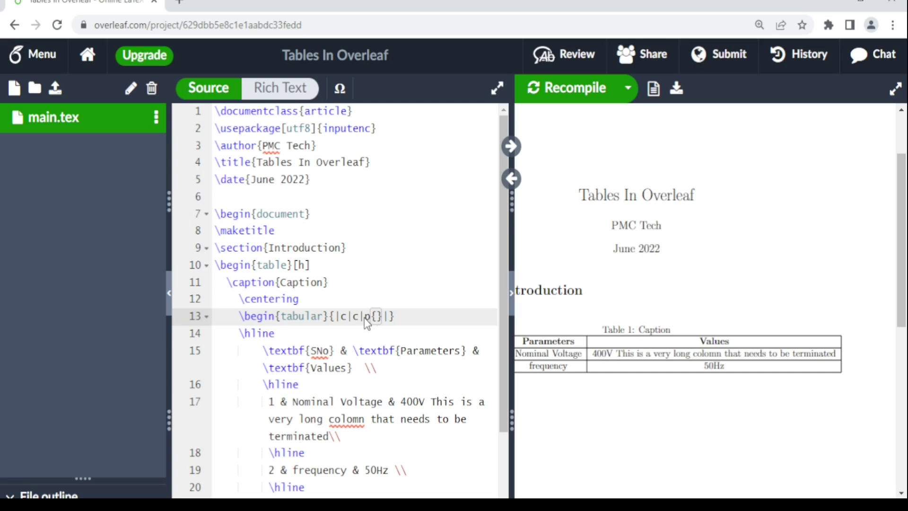
type("3")
key("BackSpace")
type("4cm")
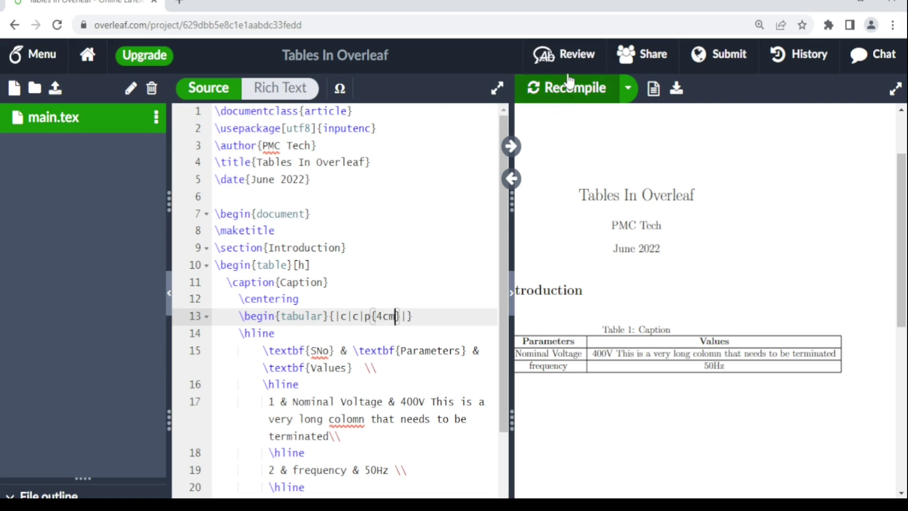
left_click(567, 91)
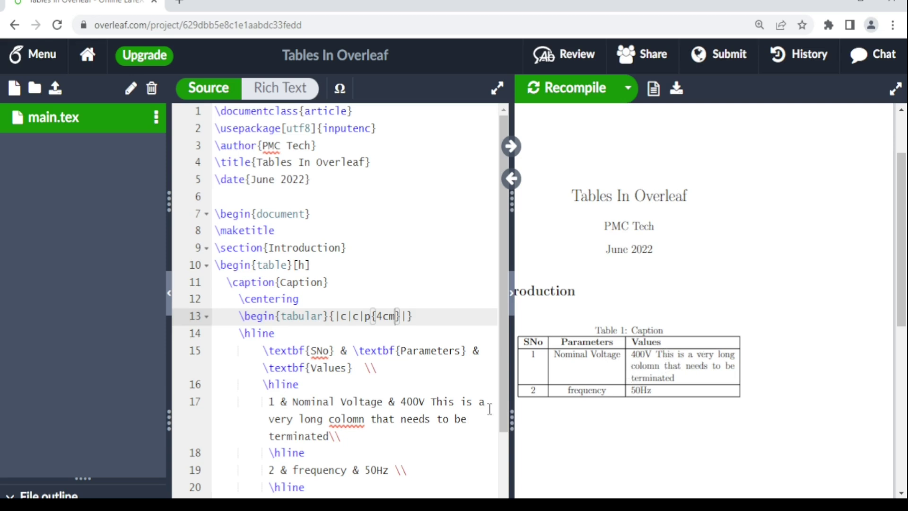
left_click(427, 402)
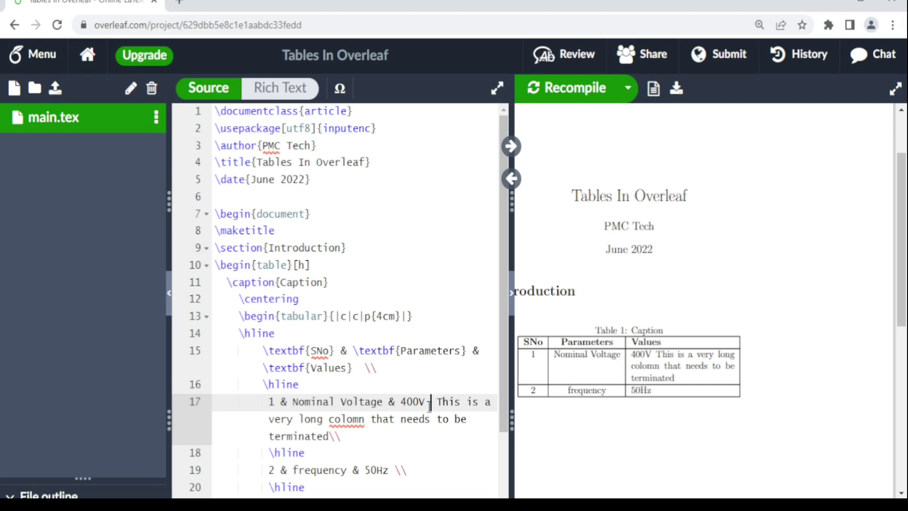
- Insert \newline after 400V and recompile
type("\\")
type("newlin")
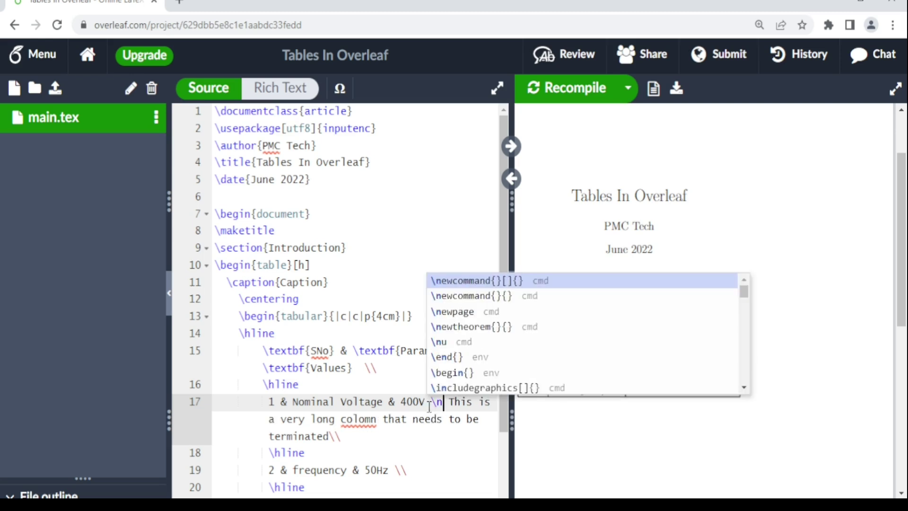
type("e")
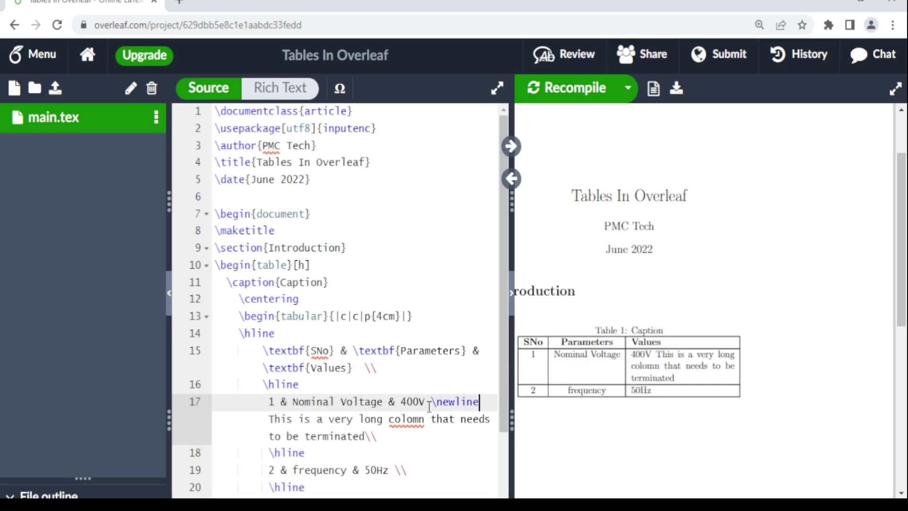
left_click(567, 90)
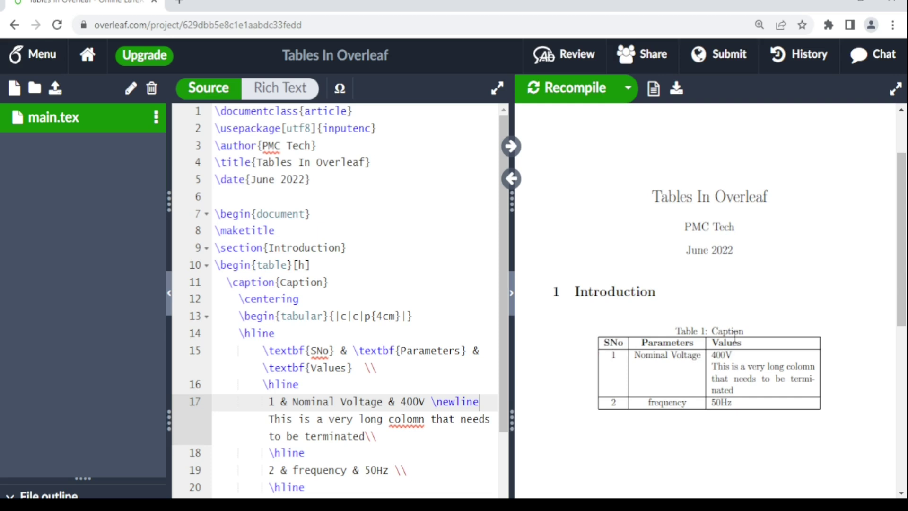
- Change the Parameters column spec on line 13 from c to l and recompile
left_click(359, 317)
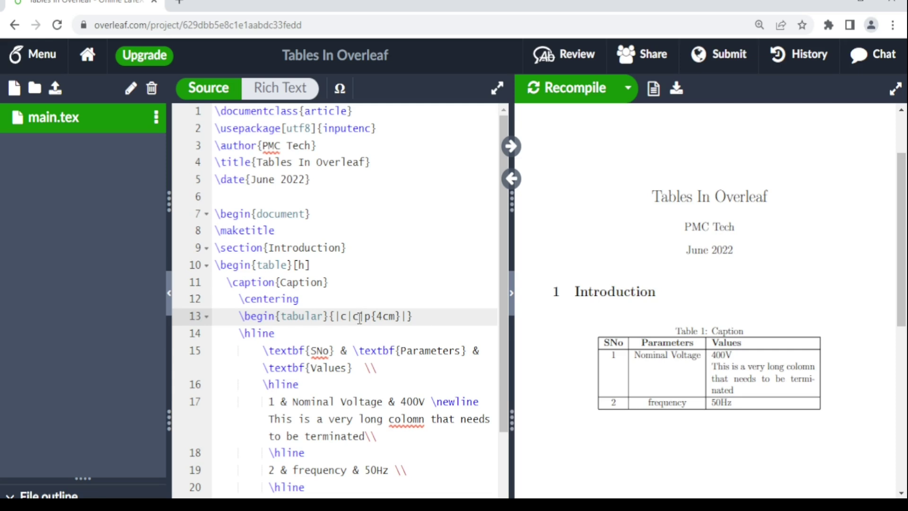
key("BackSpace")
type("l")
left_click(571, 90)
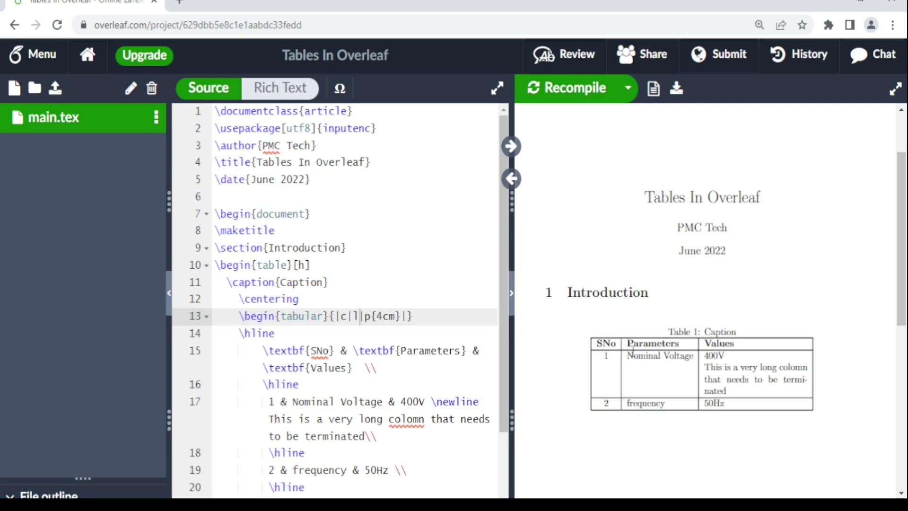
left_click(344, 321)
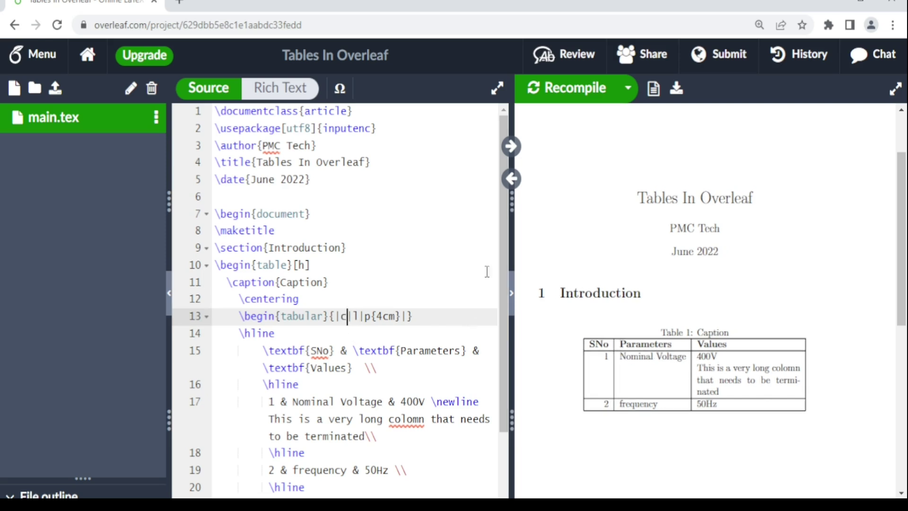
left_click(574, 88)
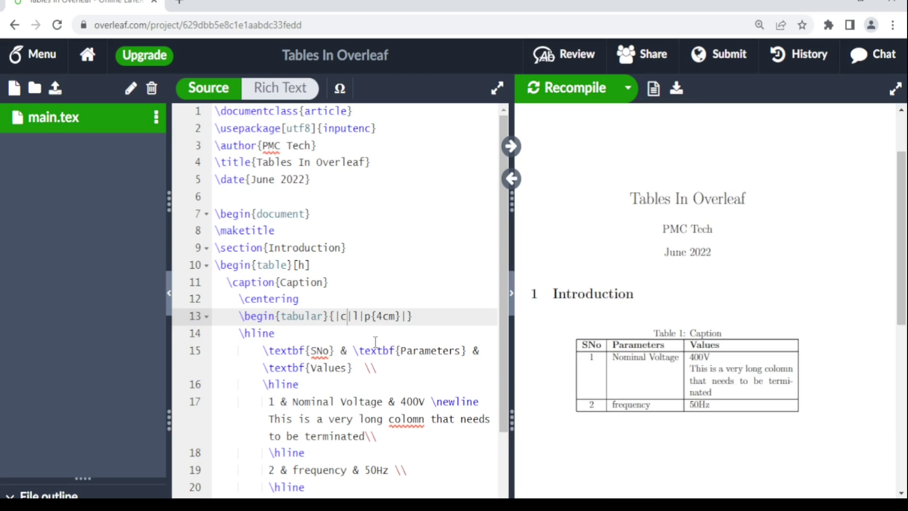
- Try centred (c), then right (r) alignment for the Parameters column, recompiling each time
left_click(358, 316)
key("BackSpace")
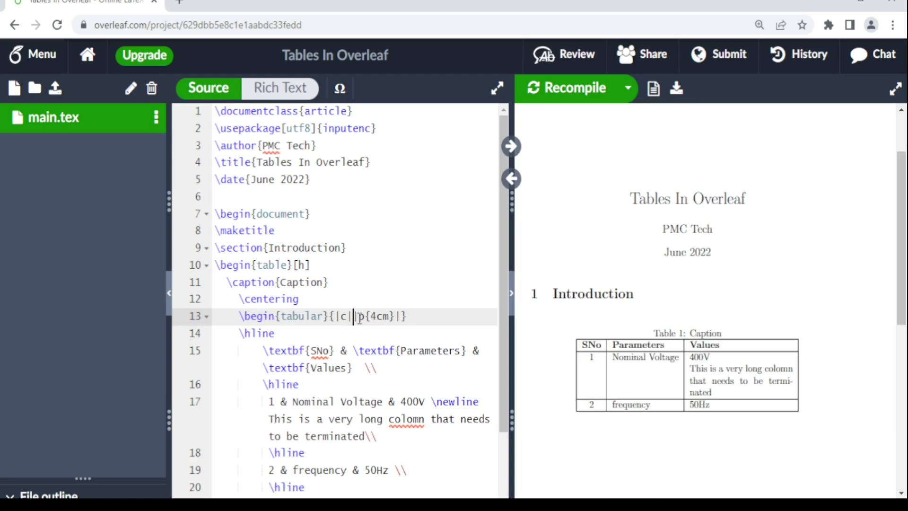
type("c")
left_click(580, 87)
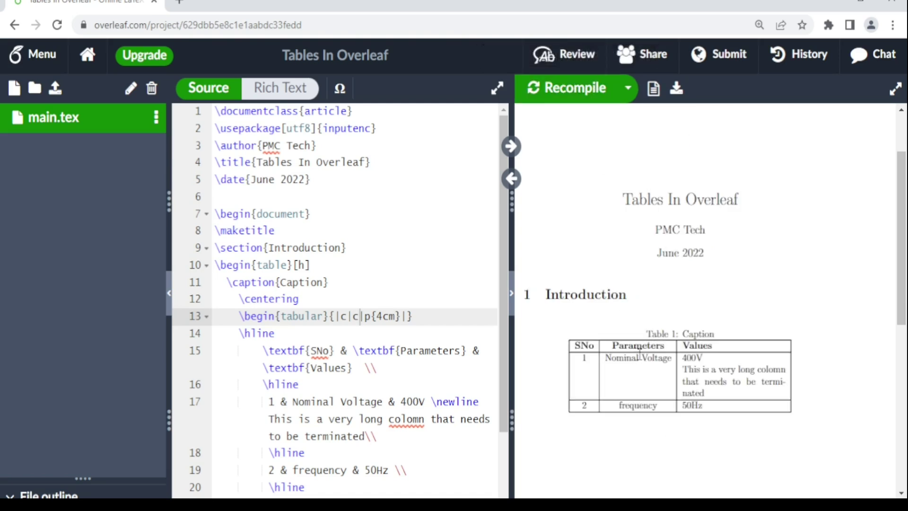
key("BackSpace")
type("r")
left_click(567, 98)
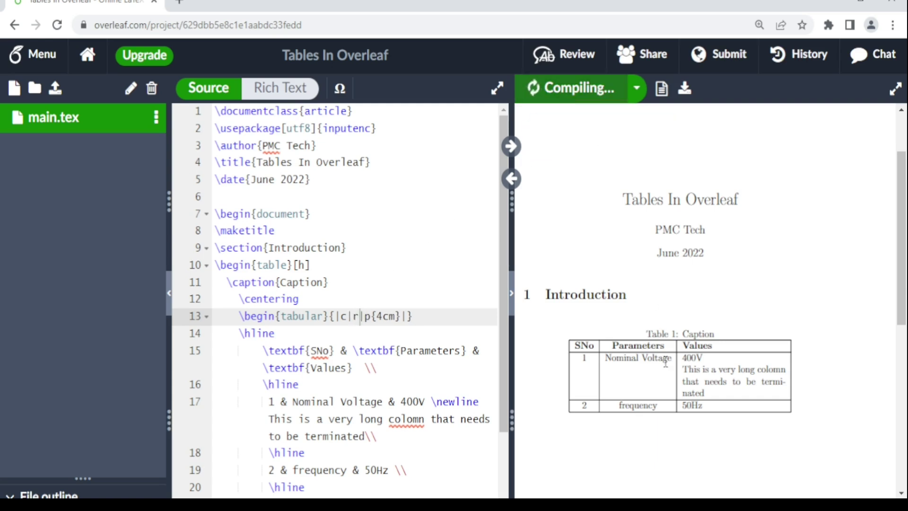
- Return the Parameters column to left alignment and recompile the PDF
left_click(356, 317)
key("Delete")
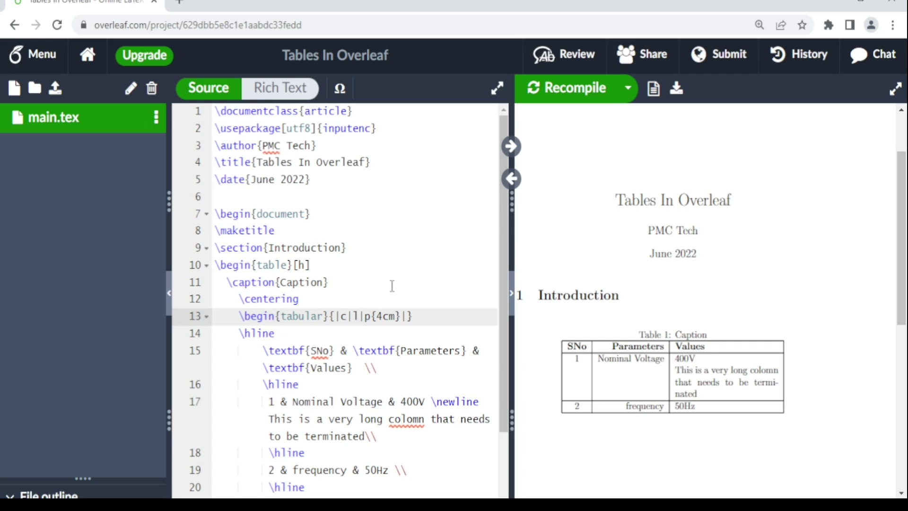
left_click(578, 90)
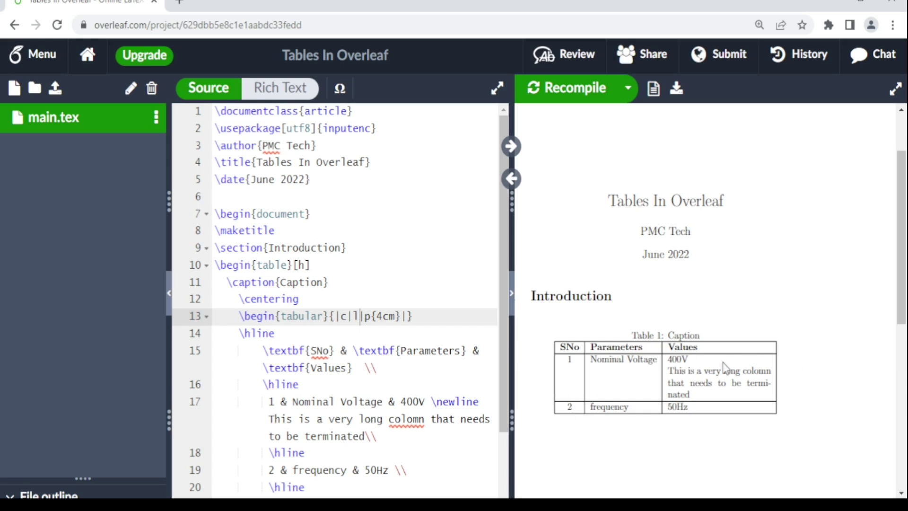
- Change \begin{table} and \end{table} to table* and recompile the document
left_click(289, 266)
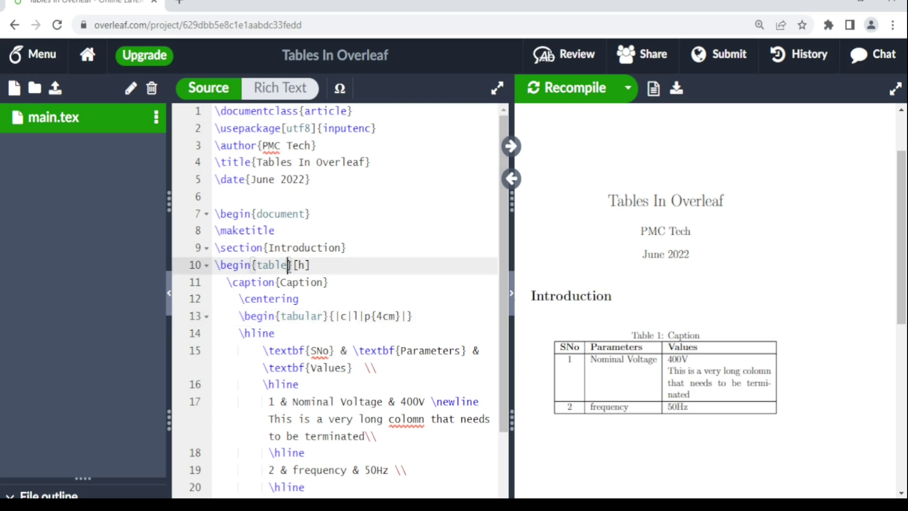
type("*")
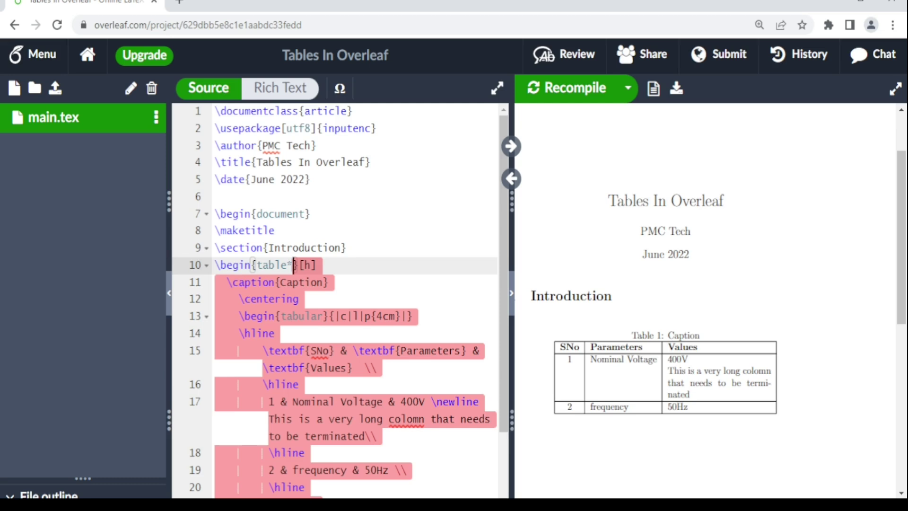
scroll(338, 458, "down", 3)
left_click(275, 468)
type("*")
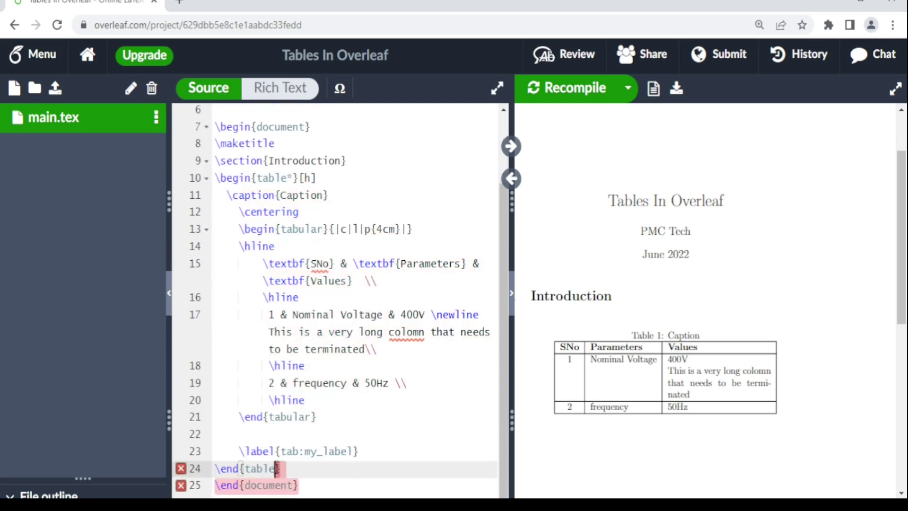
type("*")
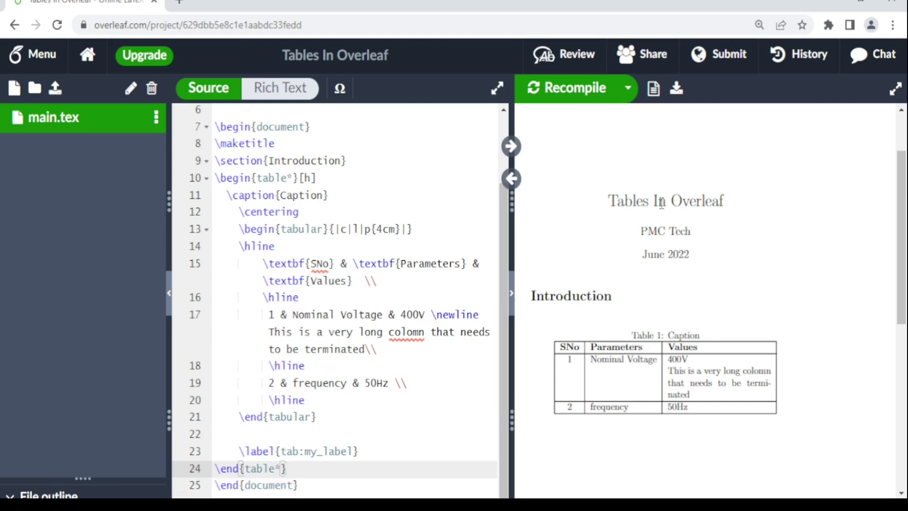
left_click(582, 95)
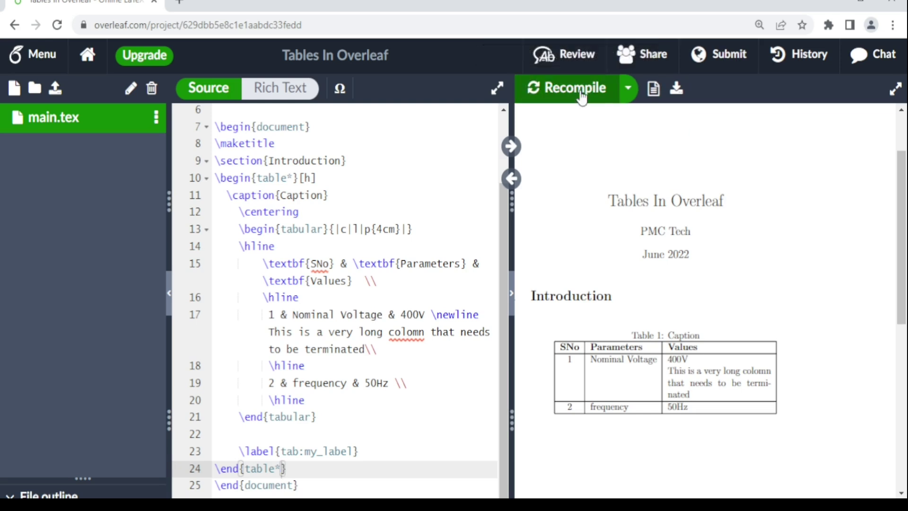